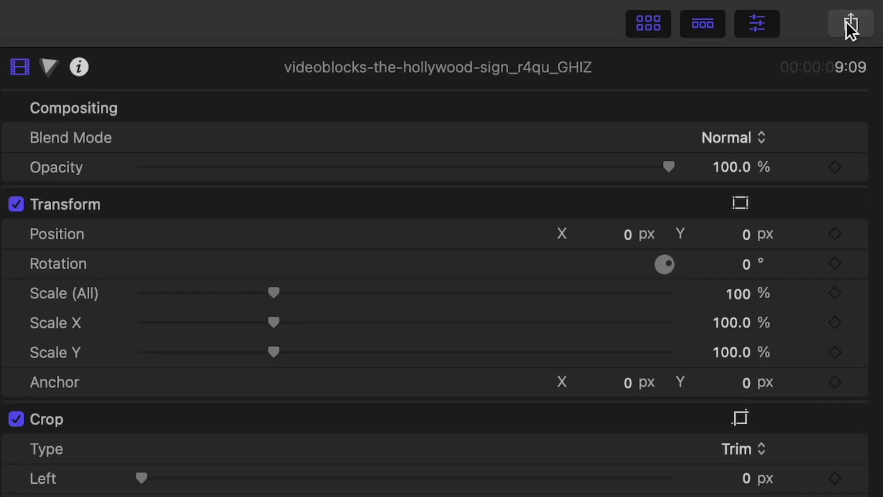
# Add a YouTube & Facebook share destination with 4K (4096 x 4096) resolution and Faster encode
pyautogui.click(873, 7)
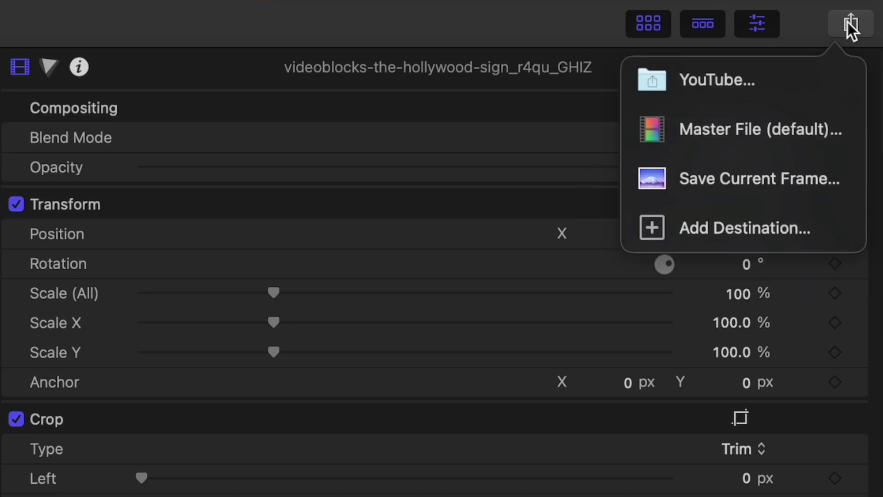
pyautogui.click(739, 232)
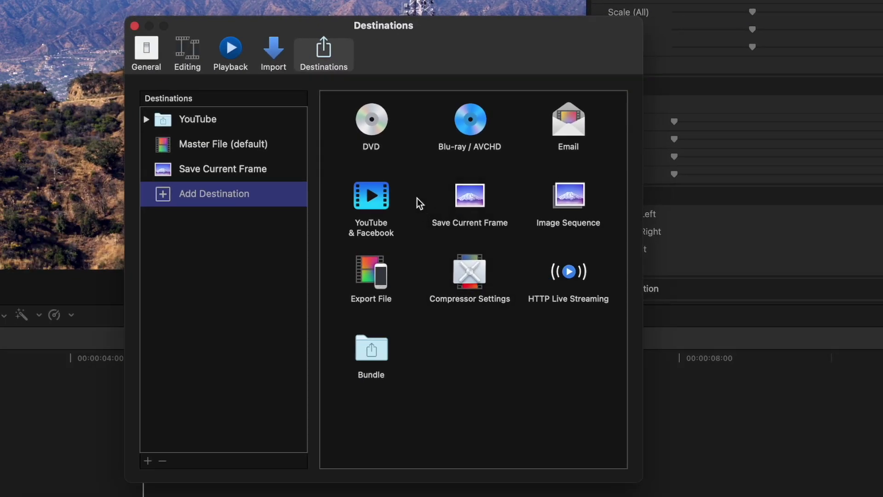
pyautogui.moveTo(371, 198); pyautogui.dragTo(239, 177)
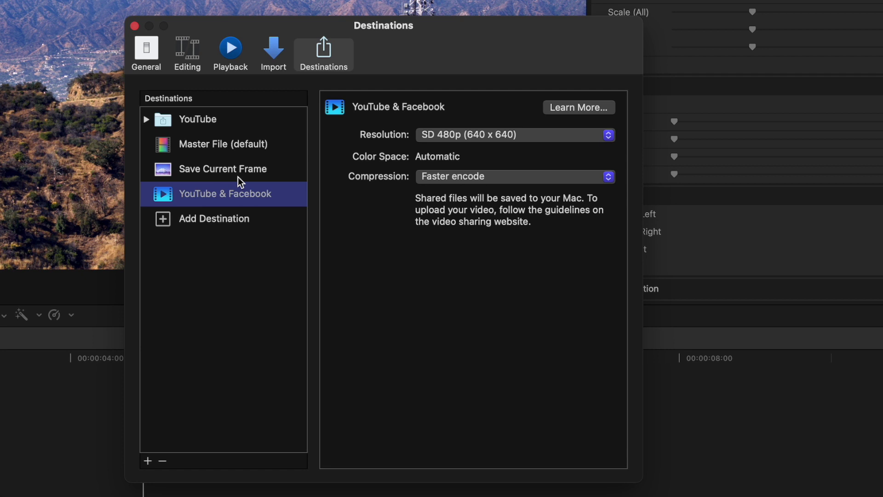
pyautogui.click(468, 139)
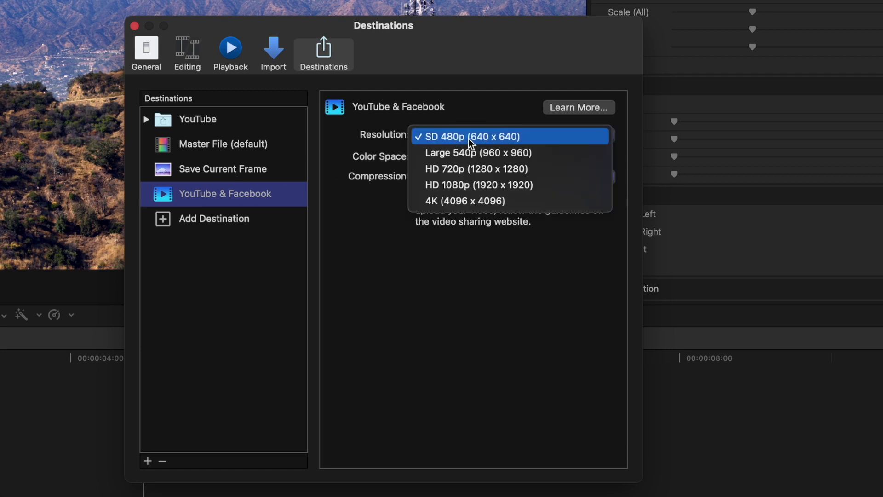
pyautogui.click(475, 199)
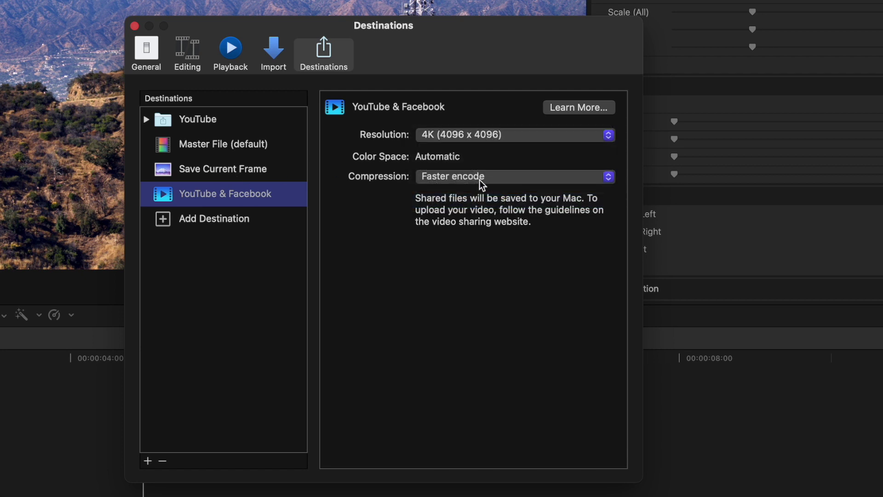
pyautogui.click(480, 179)
pyautogui.click(481, 177)
pyautogui.click(135, 27)
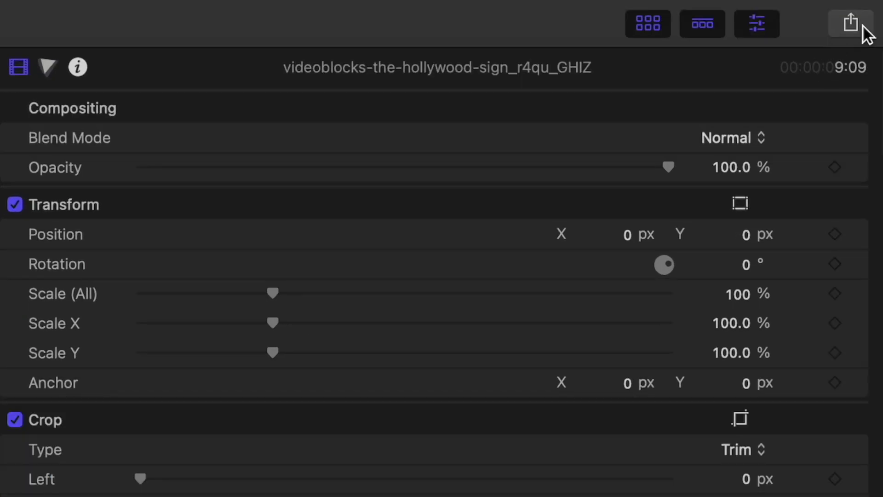
# Open YouTube & Facebook sharing for Demo and confirm 4K (3840 x 2160) in Settings
pyautogui.click(862, 25)
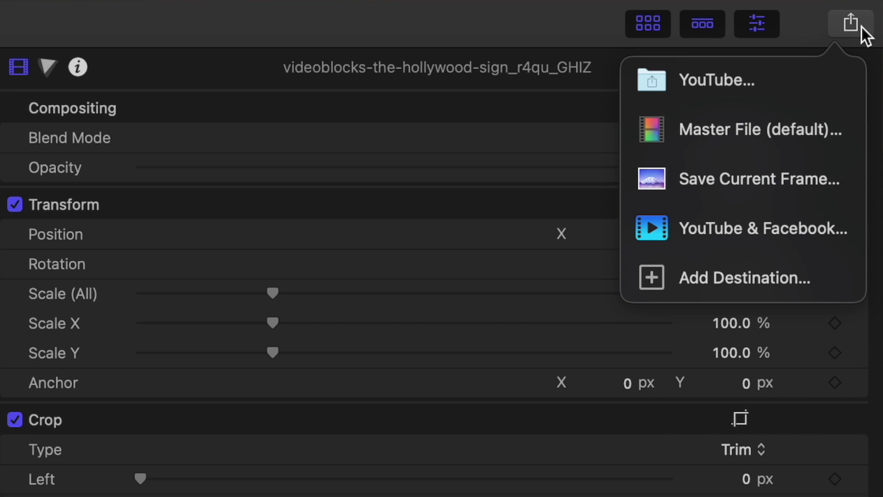
pyautogui.click(761, 230)
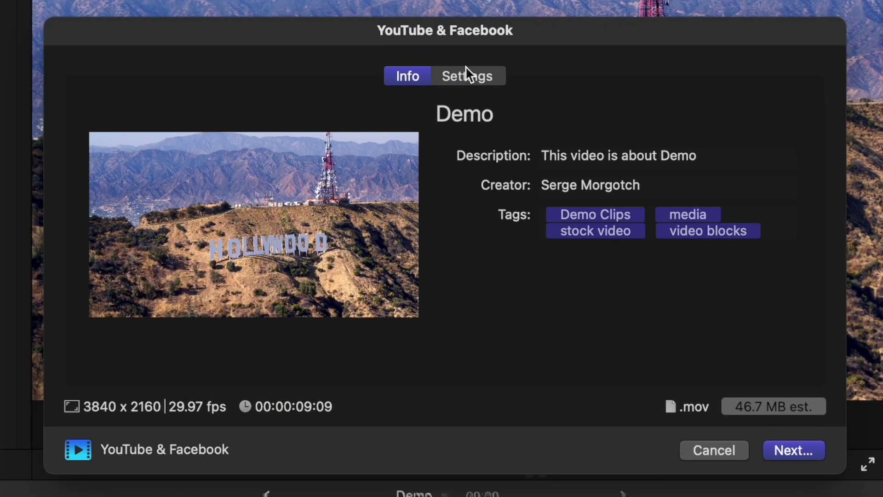
pyautogui.click(467, 75)
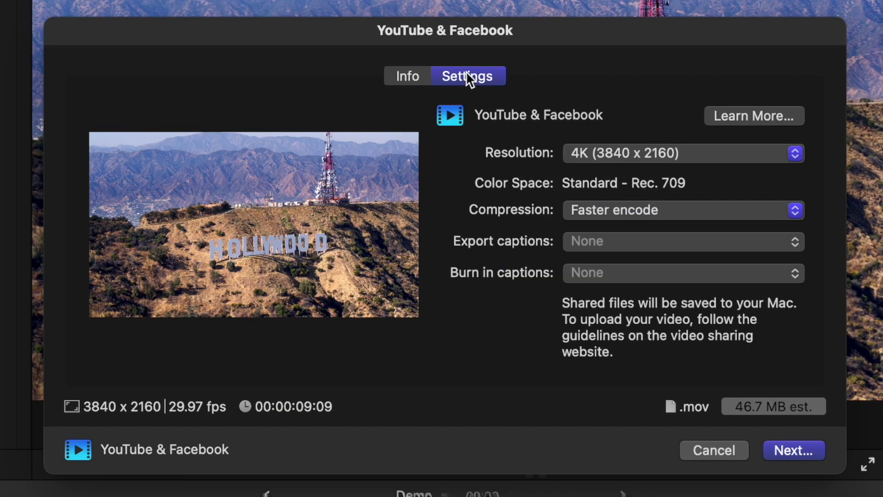
pyautogui.click(771, 153)
pyautogui.click(770, 153)
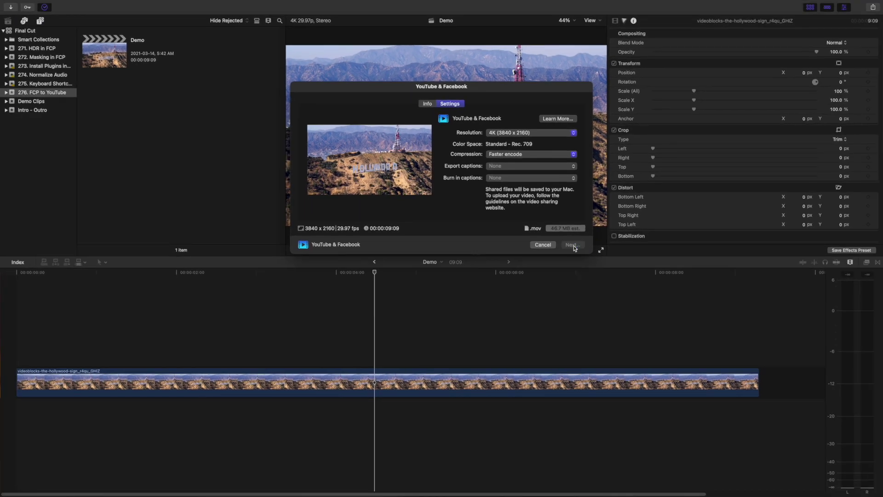
# Save the Demo export to the Desktop
pyautogui.click(793, 450)
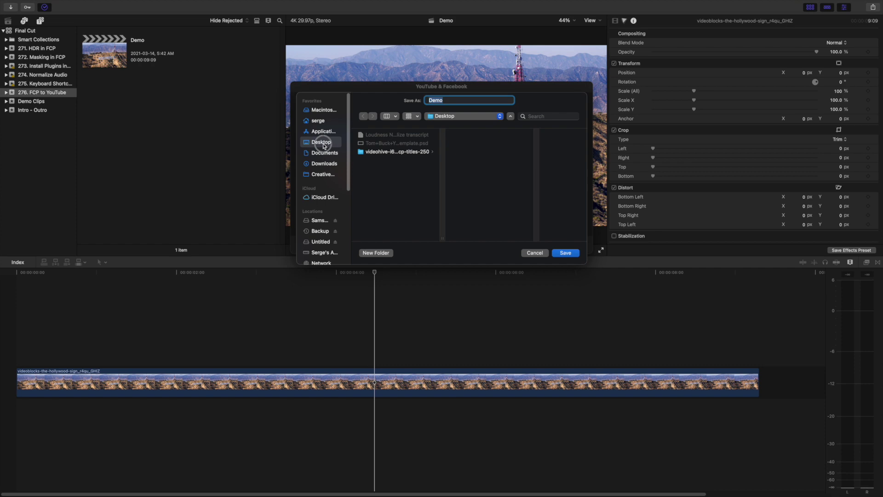
pyautogui.click(565, 253)
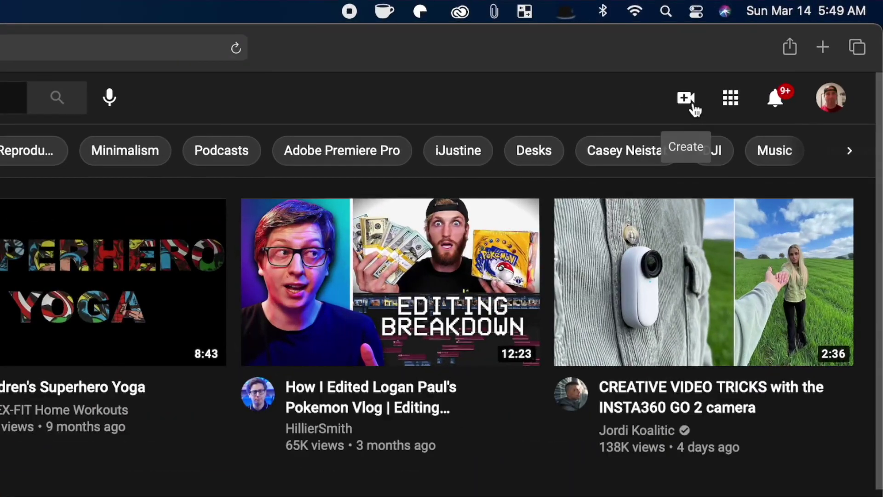
# Choose Upload video from YouTube's Create menu
pyautogui.click(802, 41)
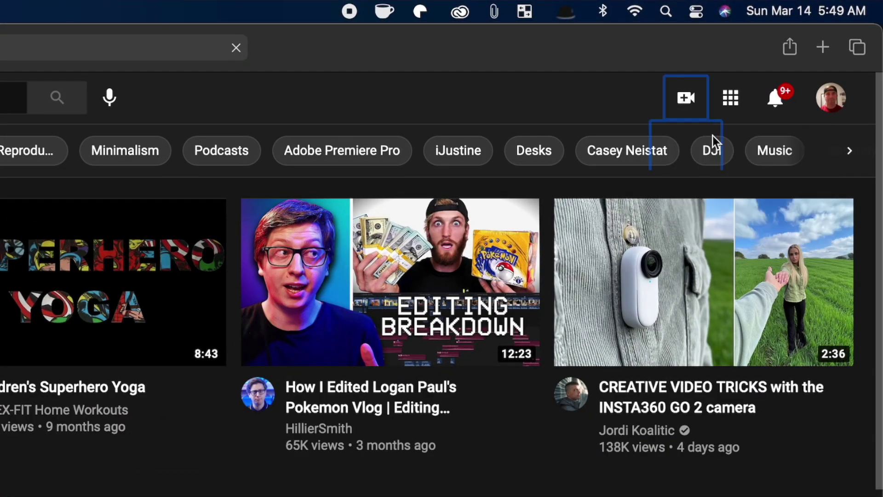
pyautogui.click(713, 138)
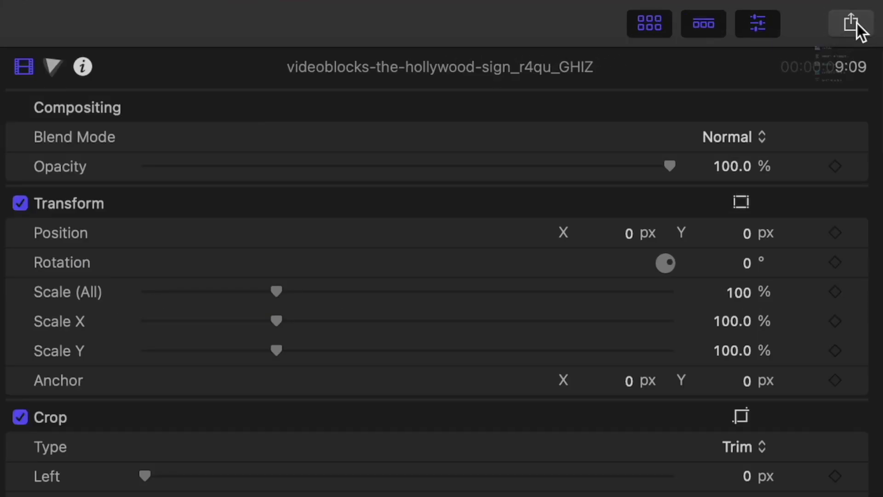
# Share as Master File with Computer format, H.264 Faster Encode codec, and 3840 x 2160 resolution
pyautogui.click(852, 23)
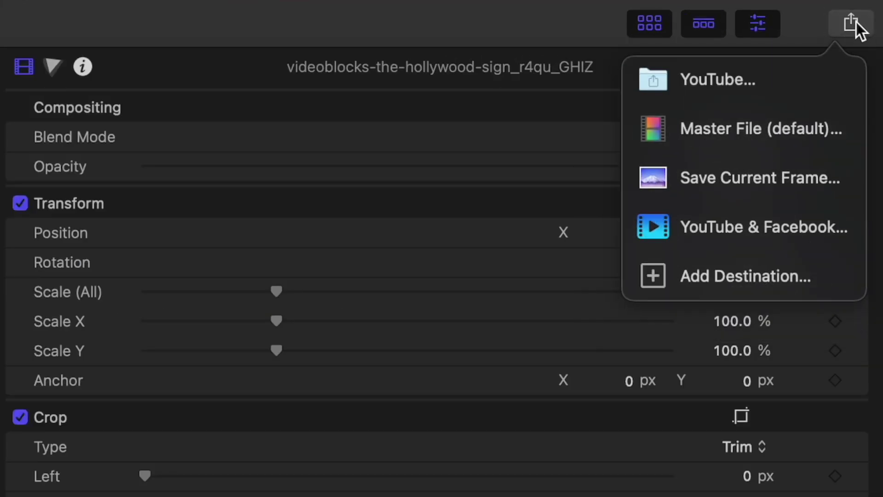
pyautogui.click(751, 126)
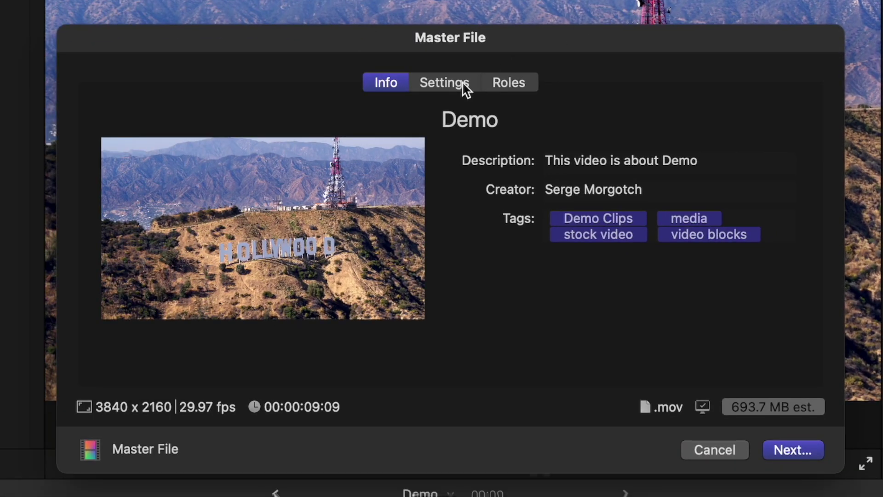
pyautogui.click(460, 83)
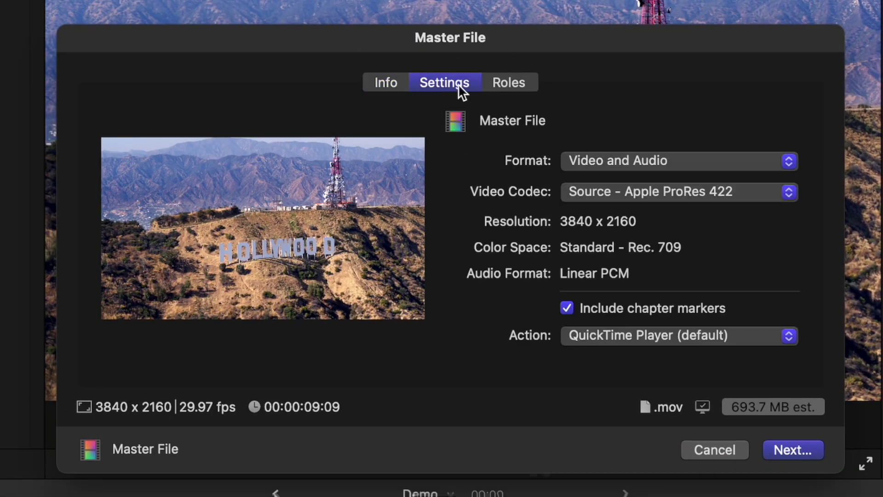
pyautogui.click(788, 163)
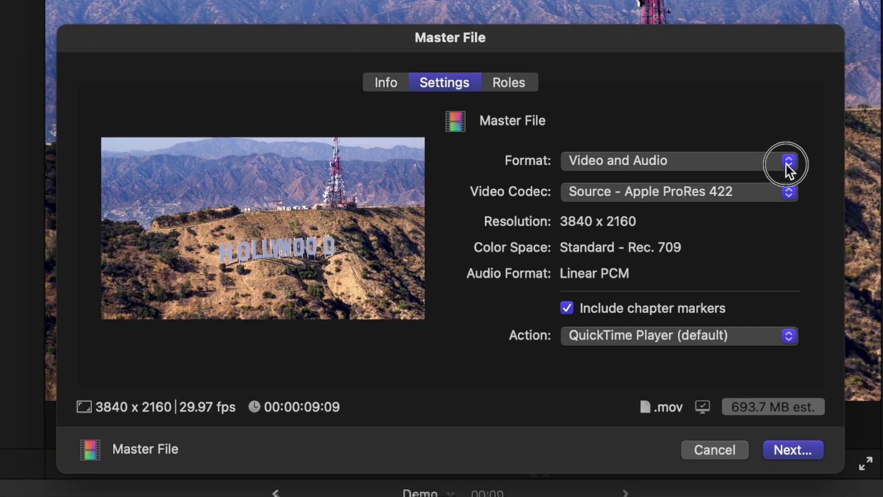
pyautogui.click(738, 274)
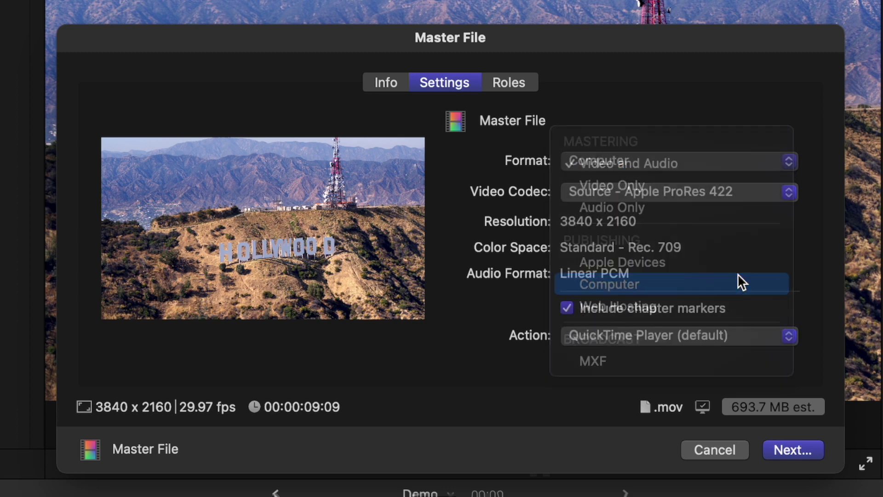
pyautogui.click(789, 191)
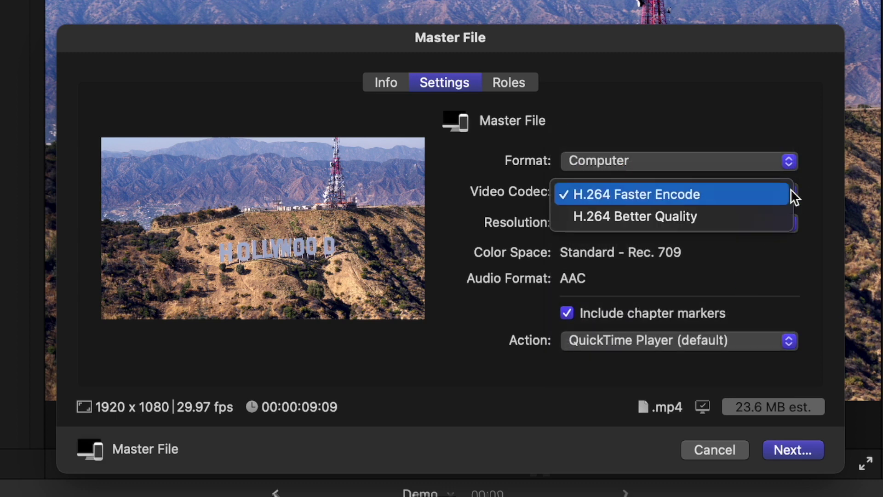
pyautogui.click(743, 195)
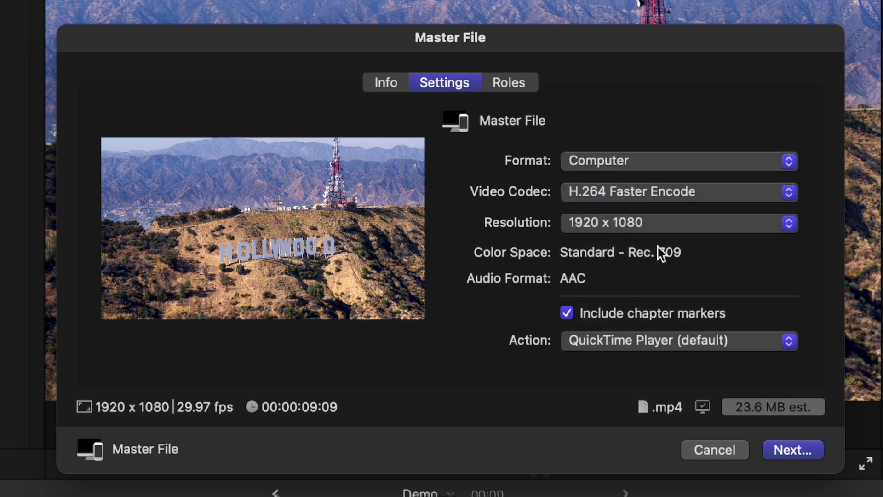
pyautogui.click(667, 224)
pyautogui.click(664, 246)
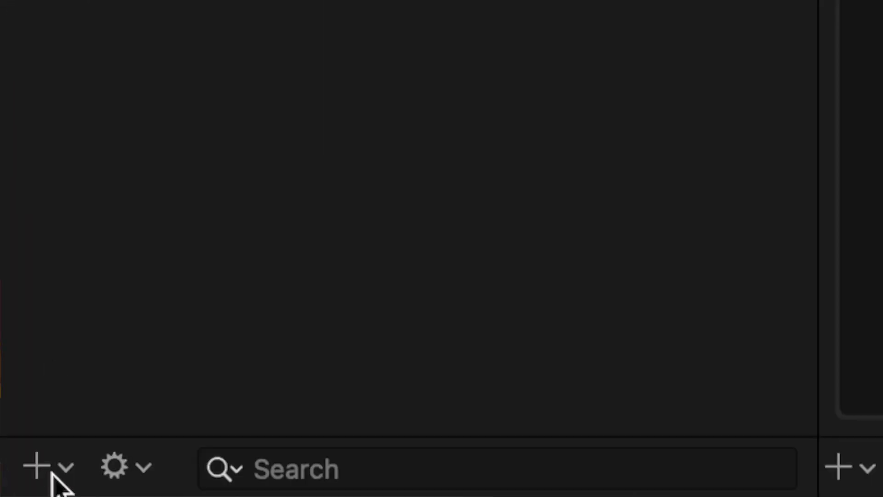
# Create a new MPEG-4 Compressor setting named 'YouTube' and show its properties
pyautogui.click(35, 466)
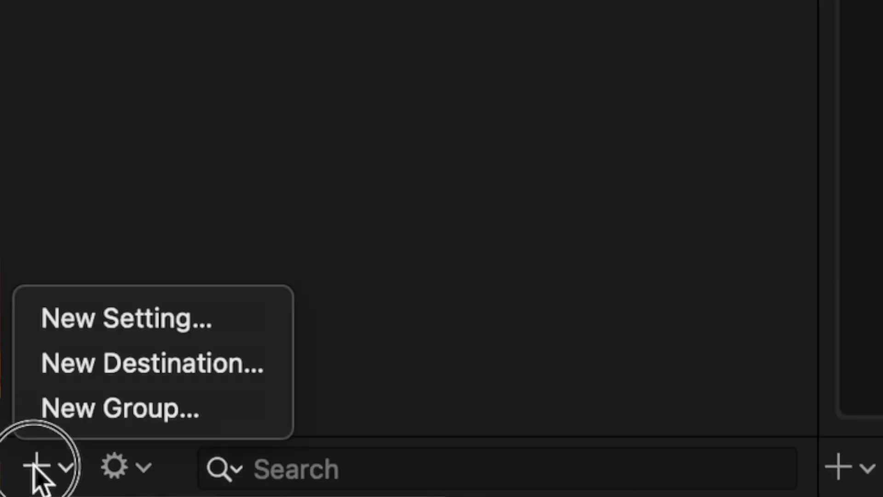
pyautogui.click(117, 328)
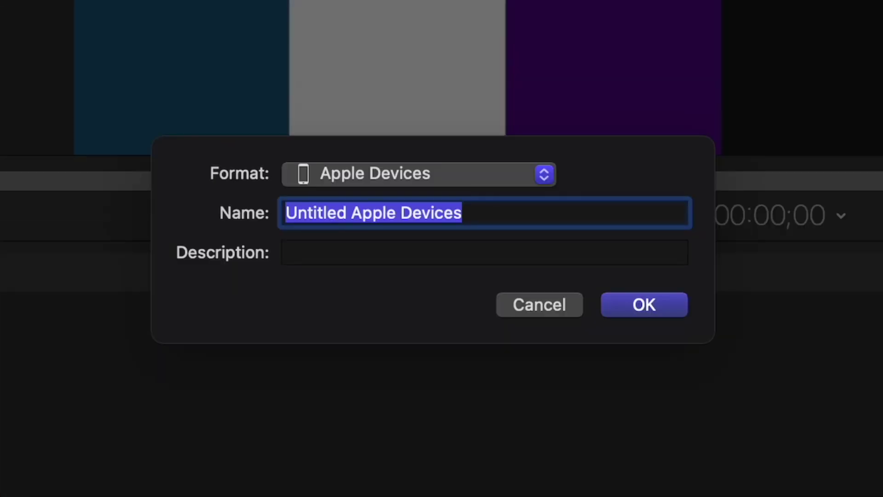
pyautogui.write('YouTube')
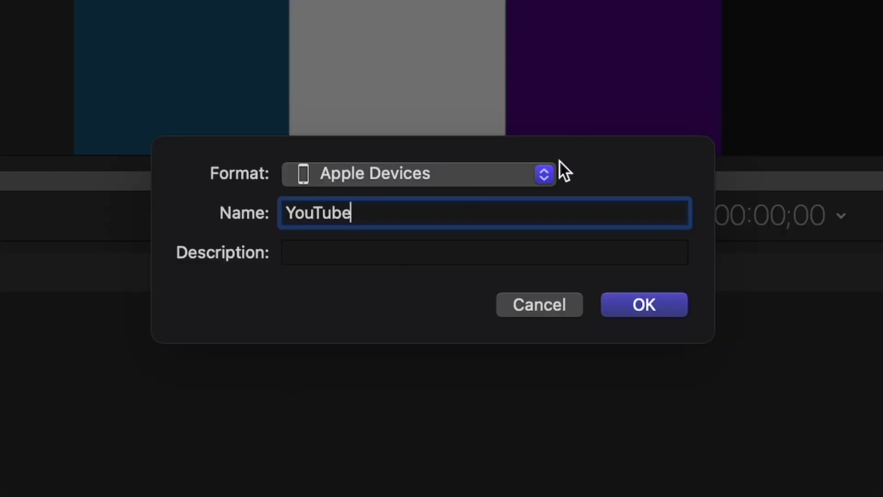
pyautogui.click(547, 174)
pyautogui.click(431, 376)
pyautogui.click(623, 313)
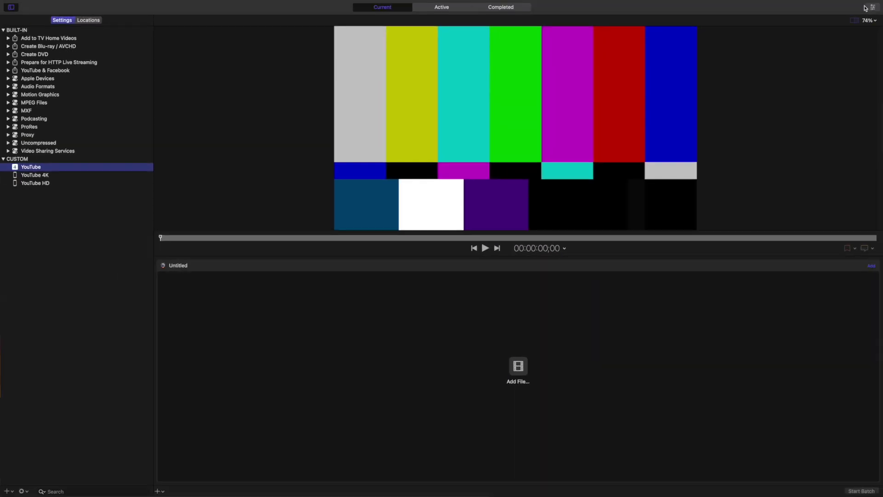
pyautogui.click(872, 7)
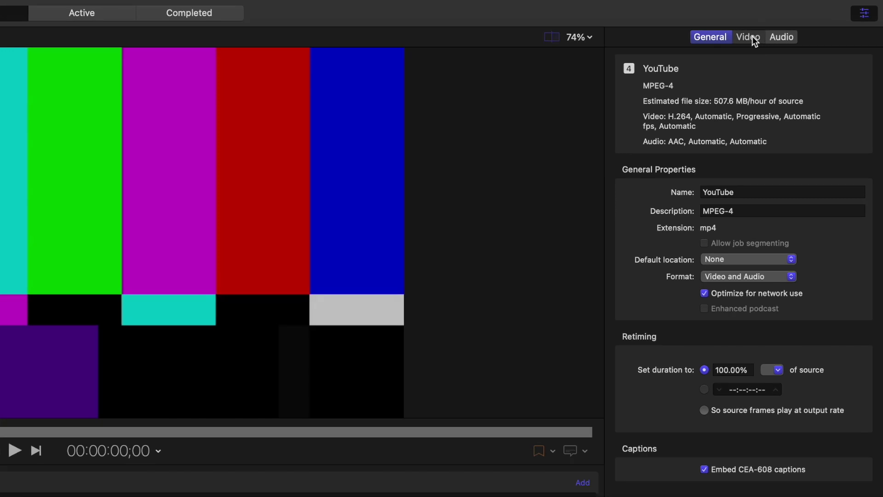
# Set the YouTube setting's video data rate to Custom, 45000 kbps
pyautogui.click(752, 36)
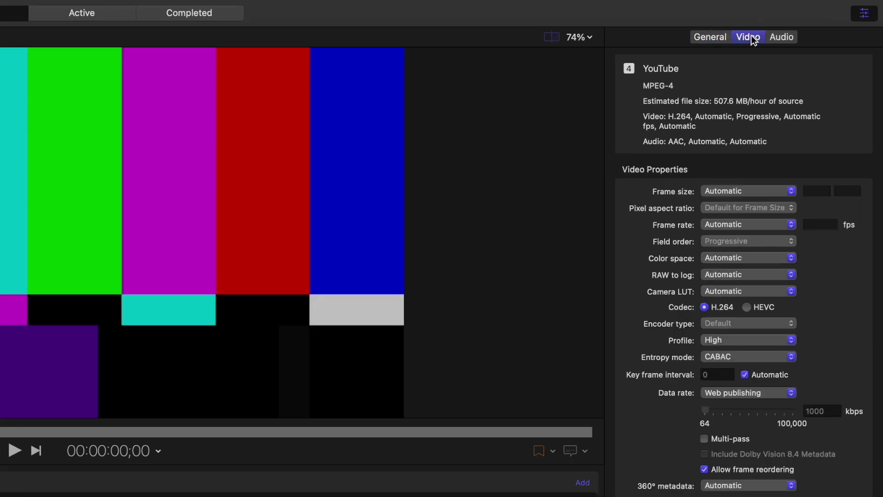
pyautogui.click(792, 393)
pyautogui.click(774, 369)
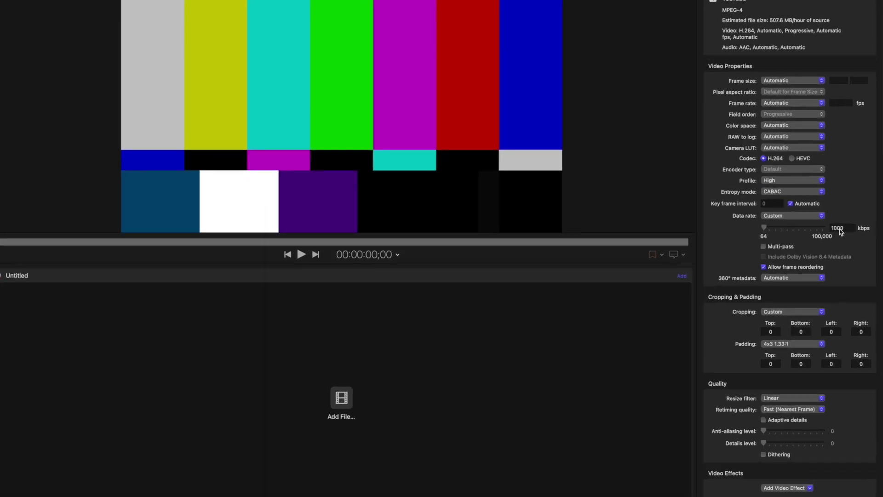
pyautogui.doubleClick(845, 226)
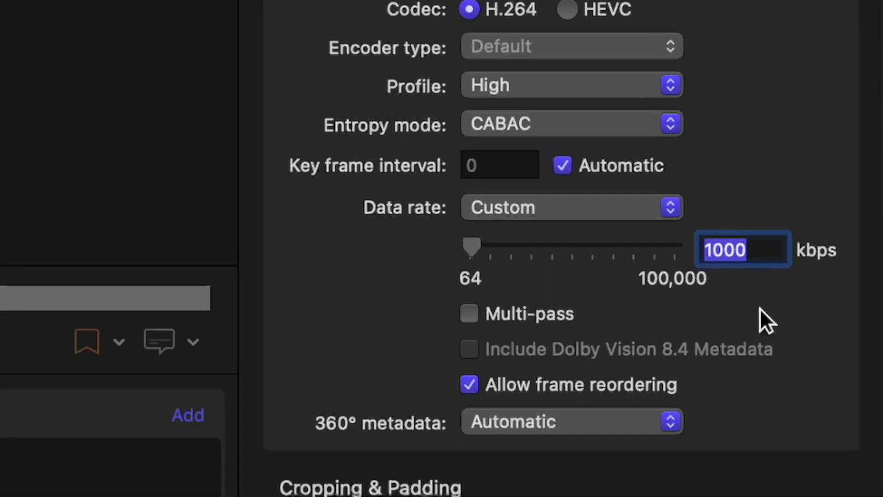
pyautogui.write('45000')
pyautogui.press('Return')
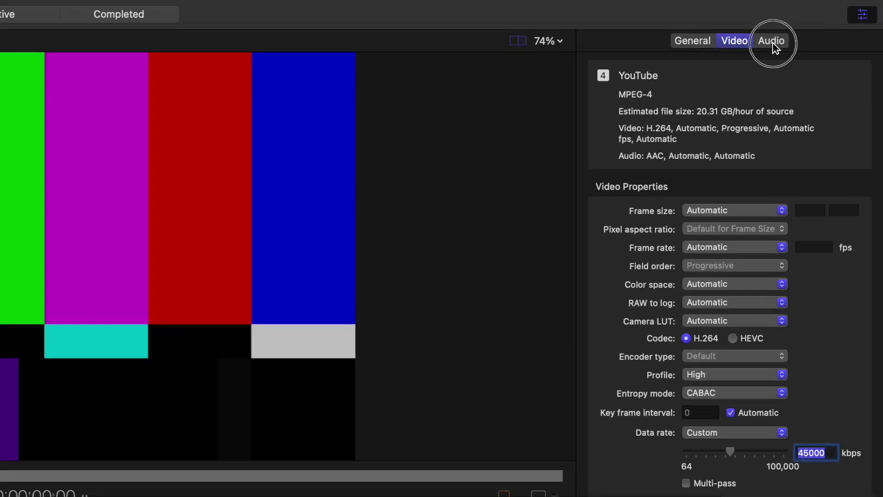
# Keep AAC as the audio format and set the audio bit rate to 320 kbps
pyautogui.click(773, 42)
pyautogui.click(787, 268)
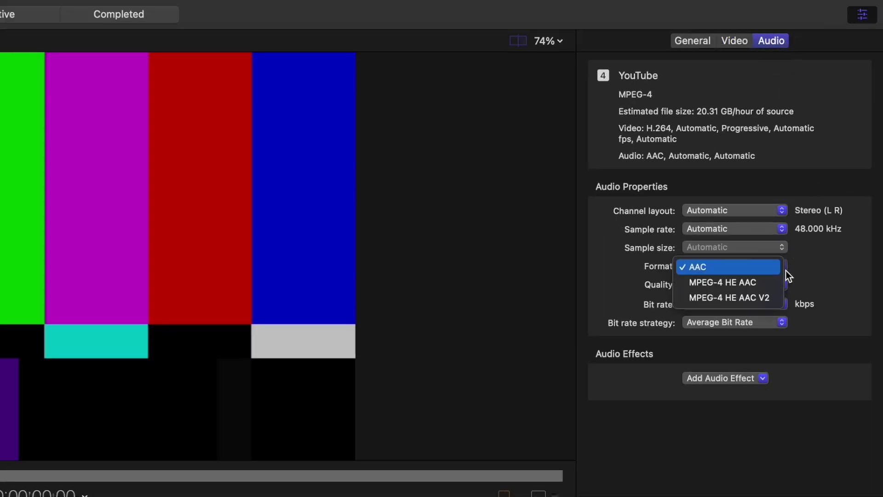
pyautogui.click(786, 271)
pyautogui.click(784, 306)
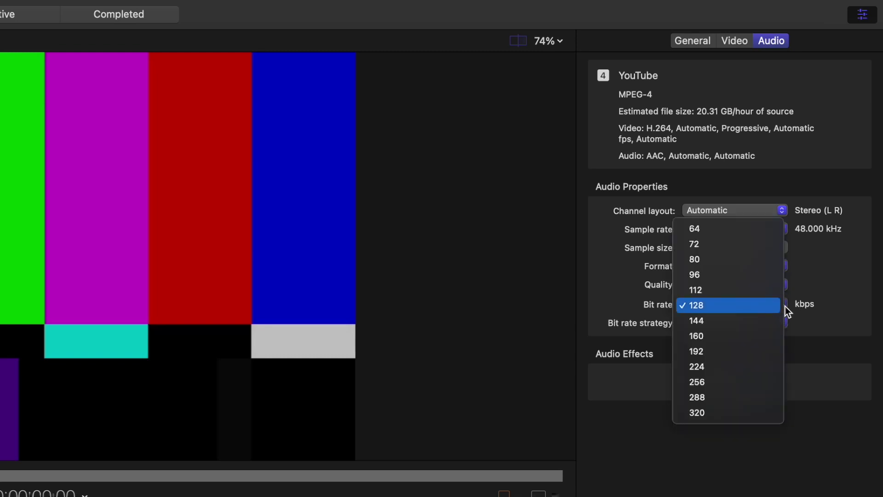
pyautogui.click(723, 416)
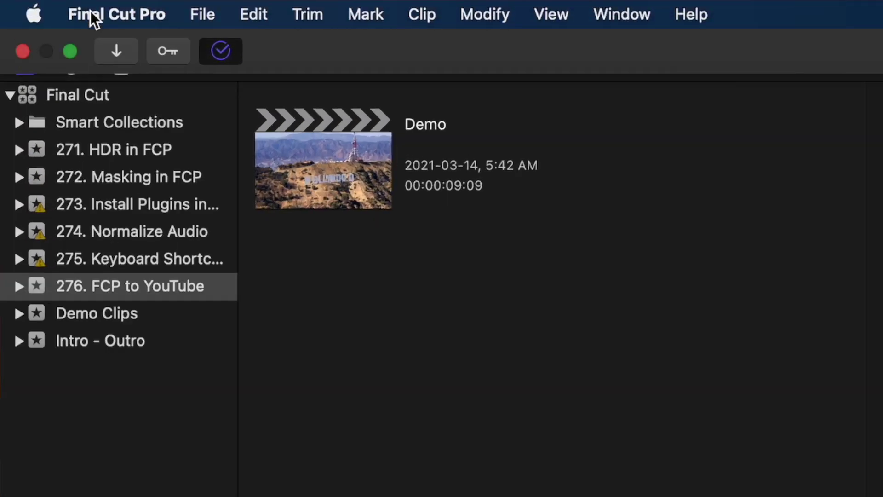
# In Final Cut Pro Destinations preferences, add a Compressor Settings destination
pyautogui.click(91, 13)
pyautogui.click(157, 85)
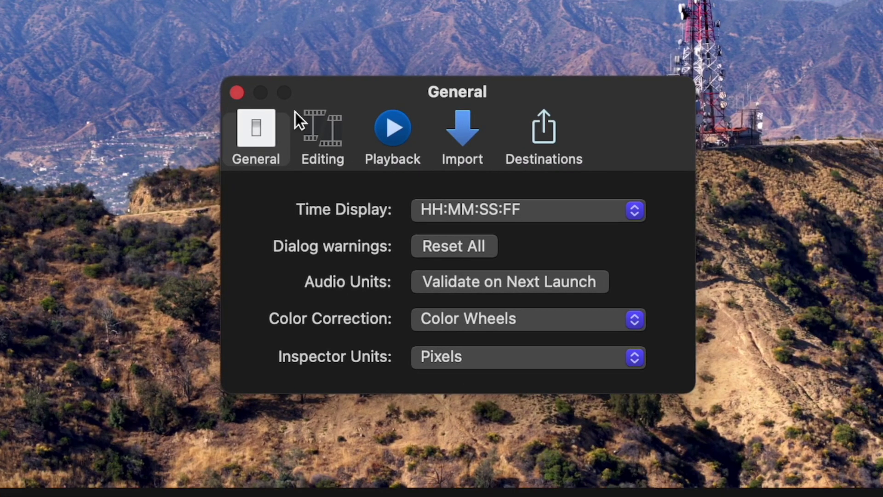
pyautogui.click(547, 130)
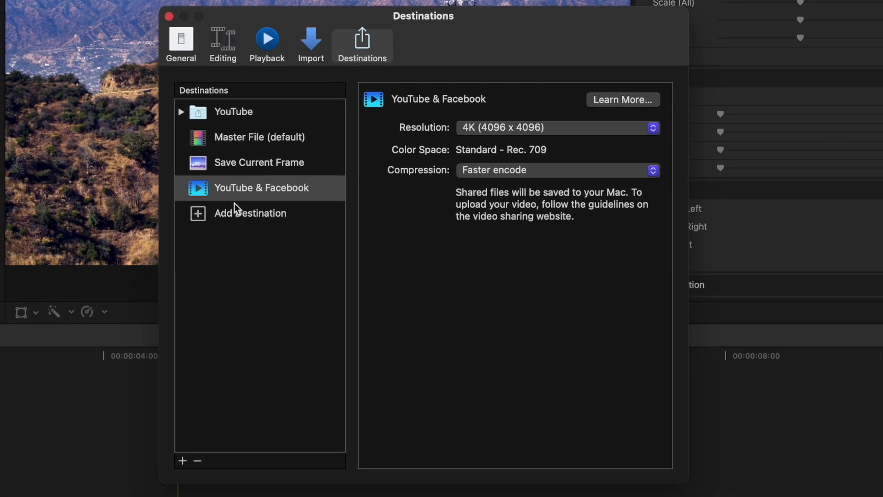
pyautogui.click(226, 212)
pyautogui.click(200, 218)
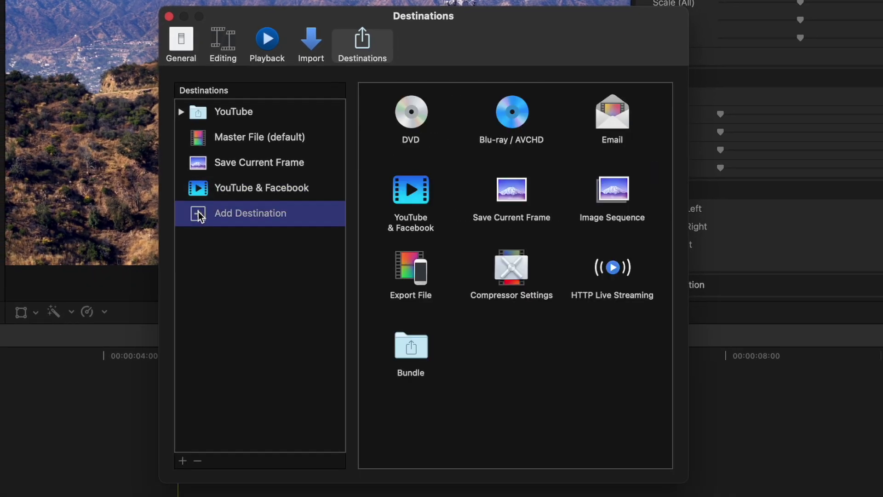
pyautogui.doubleClick(522, 281)
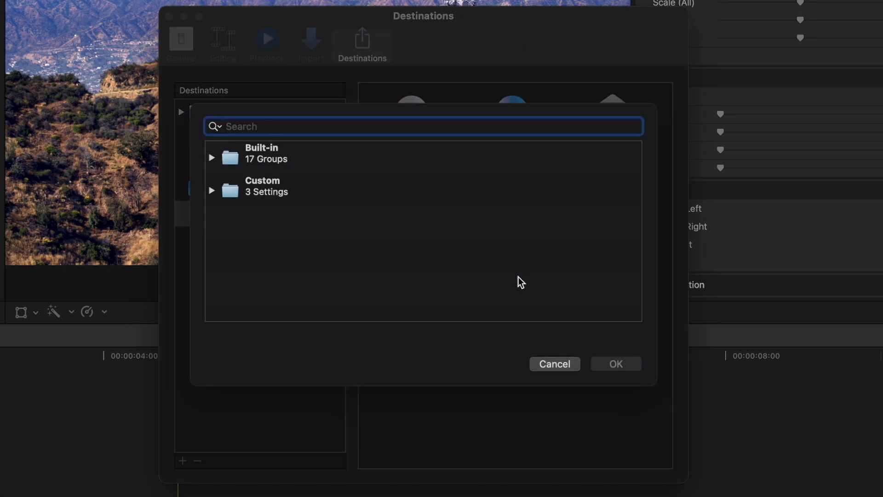
# Choose the custom YouTube setting as destination YouTube 1 and check it in the Share menu
pyautogui.click(211, 191)
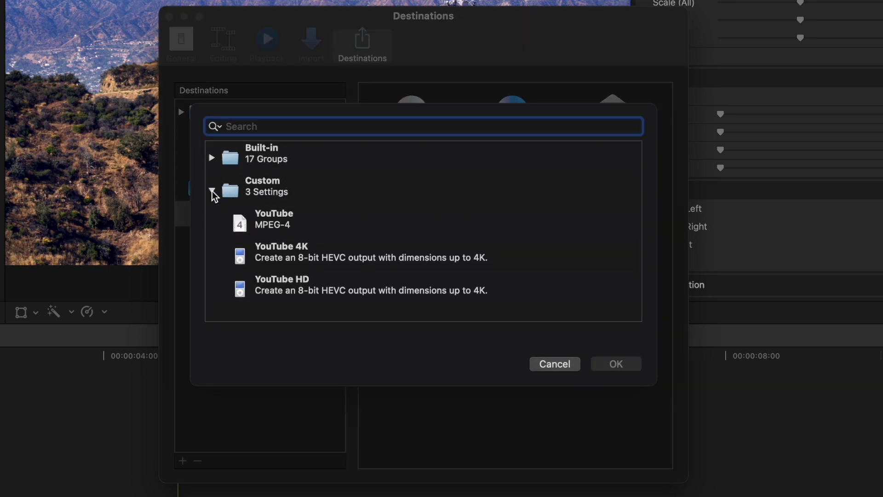
pyautogui.click(285, 220)
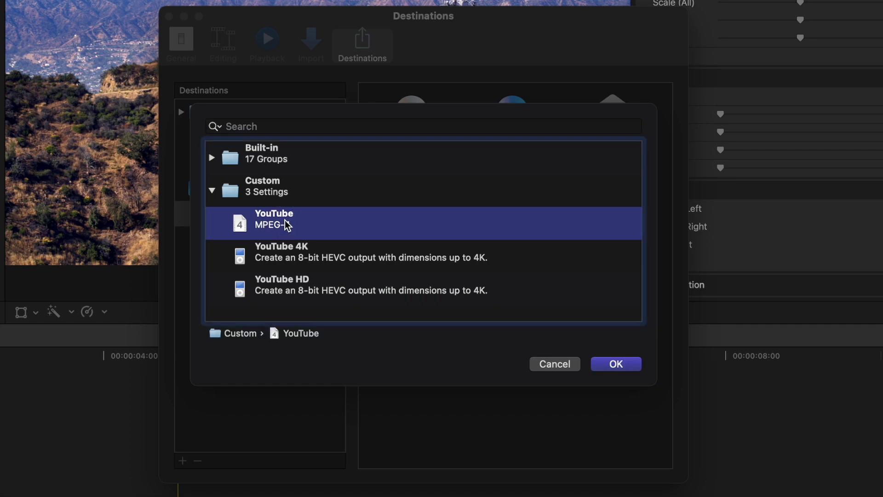
pyautogui.click(616, 363)
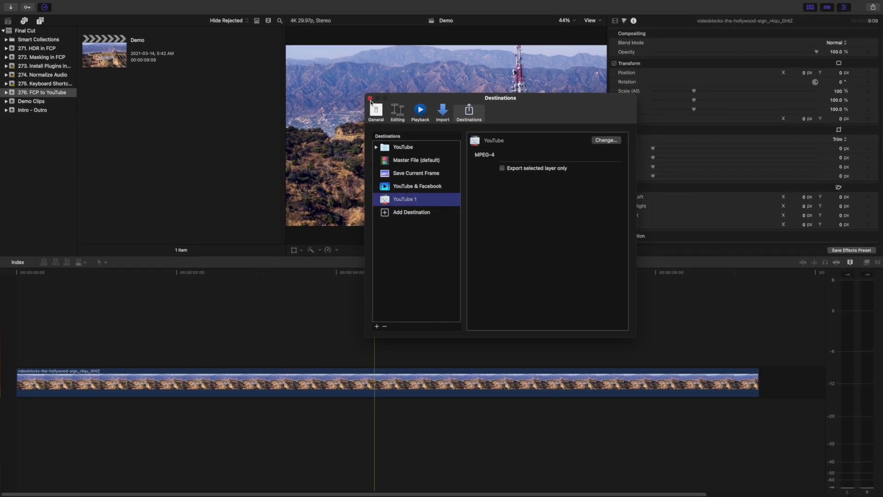
pyautogui.click(370, 99)
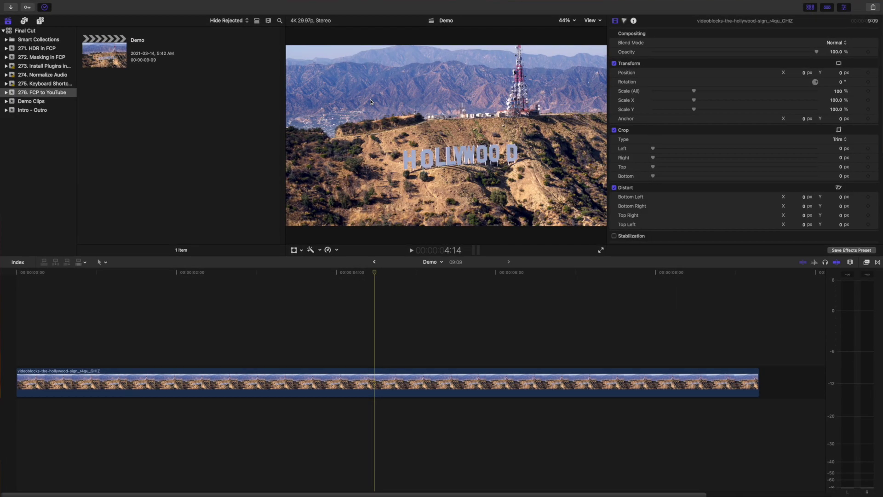
pyautogui.click(874, 7)
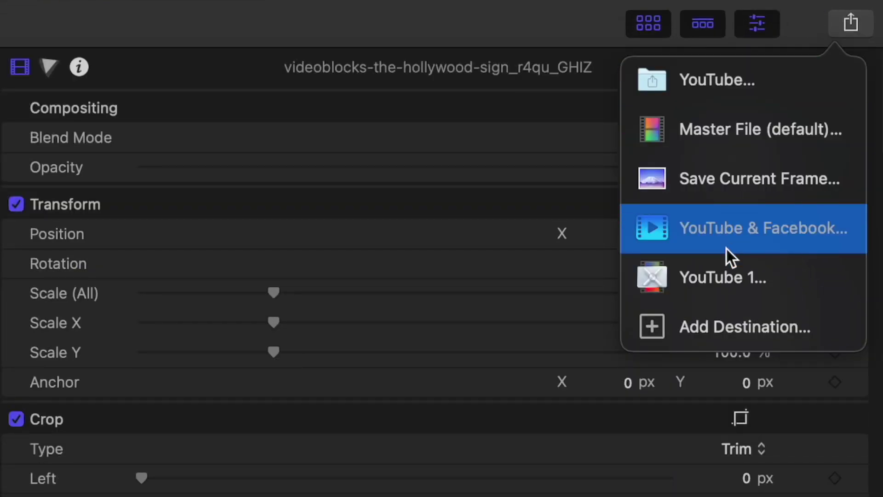